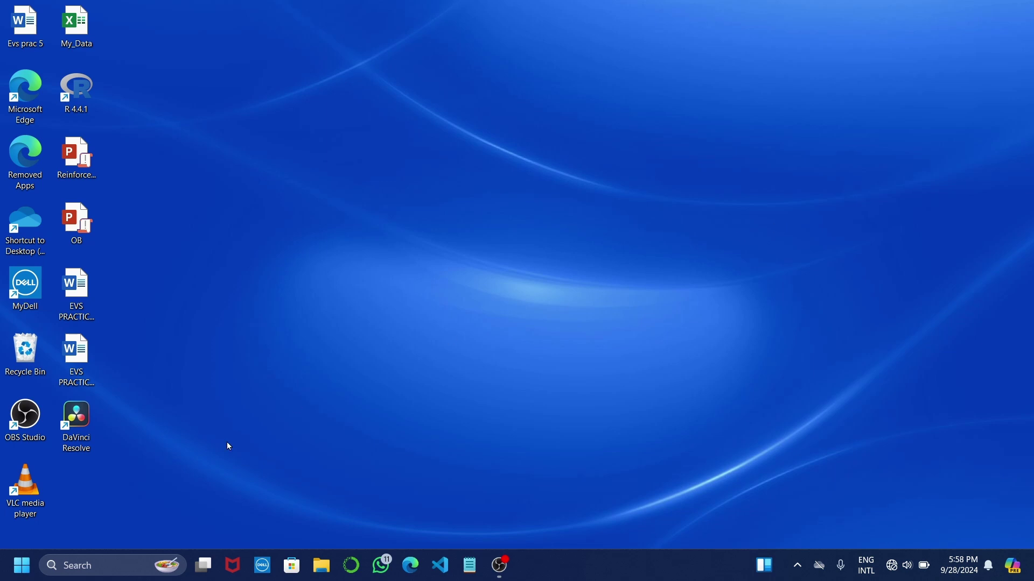
Step: Open the microphone privacy settings in Windows Settings
right_click(21, 565)
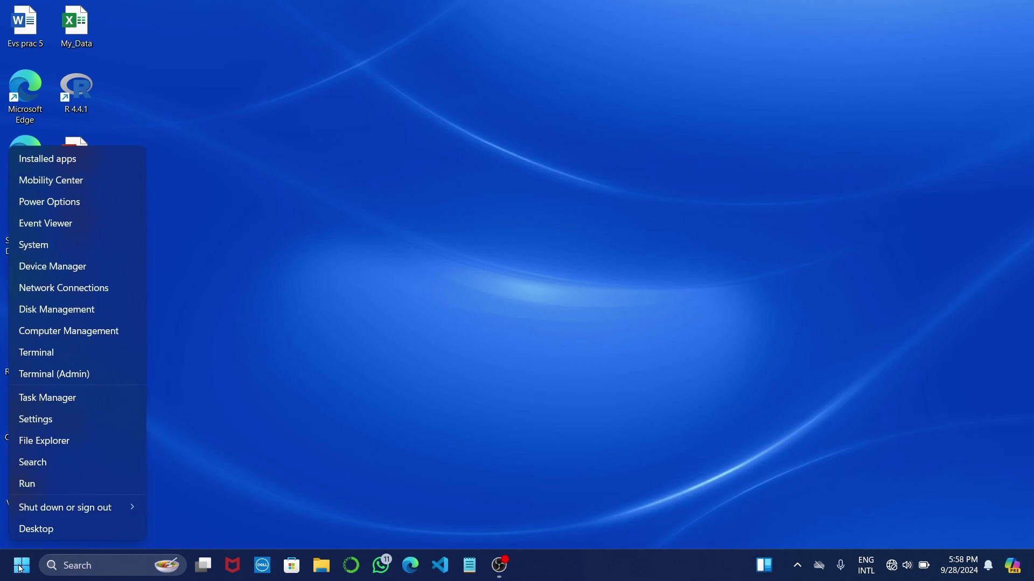
left_click(28, 421)
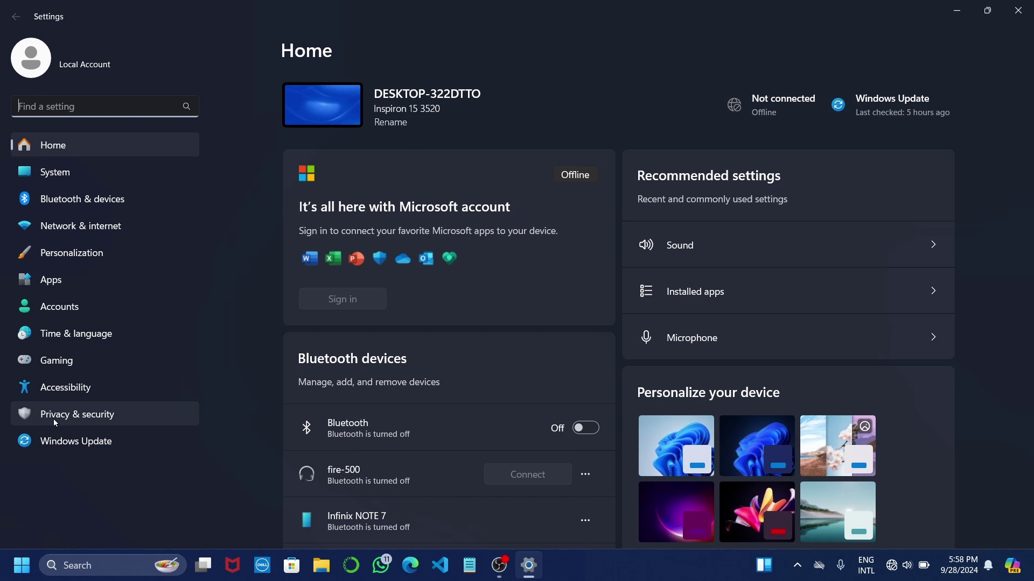
left_click(99, 415)
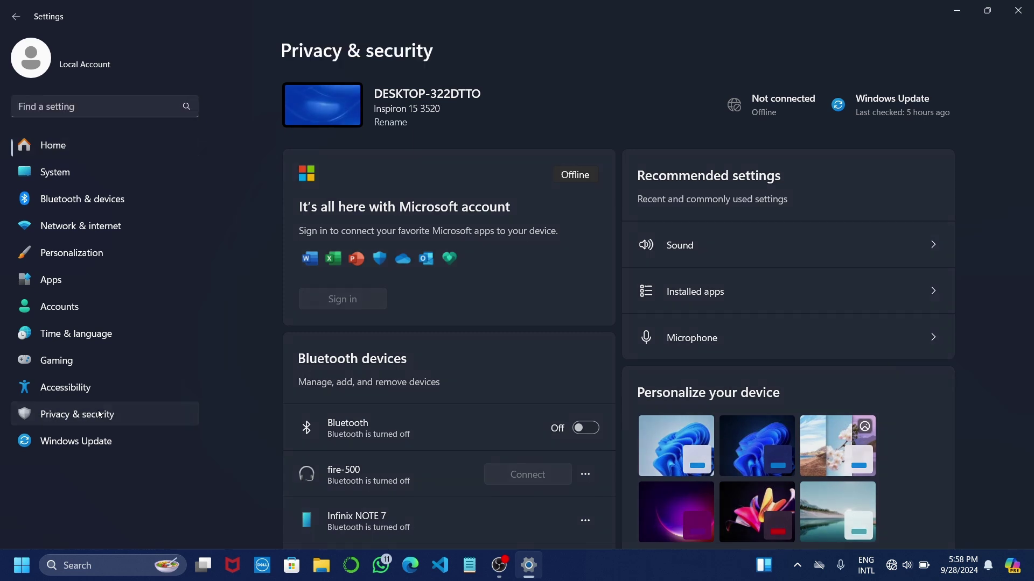
scroll(343, 414, "down", 7)
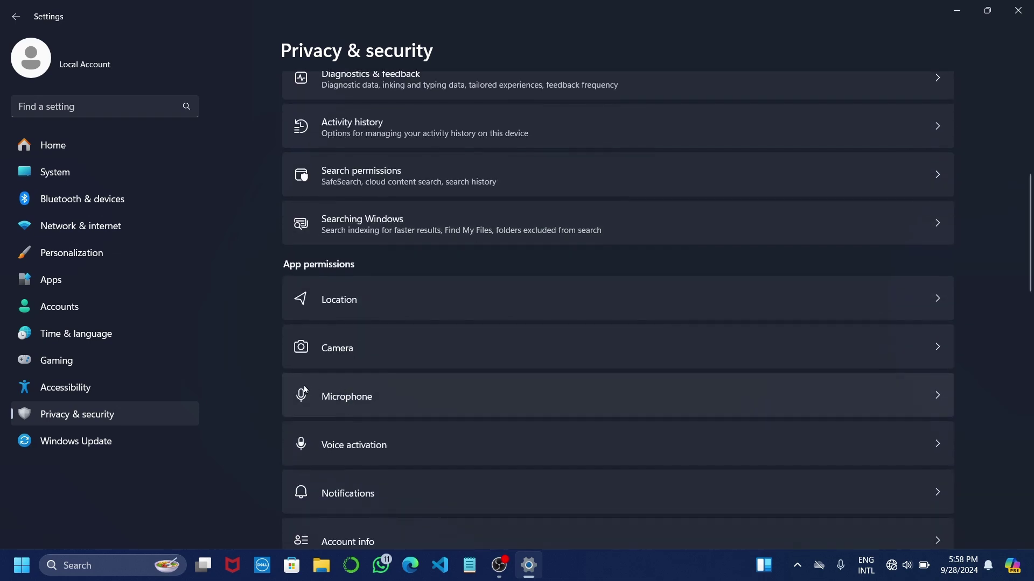
left_click(432, 407)
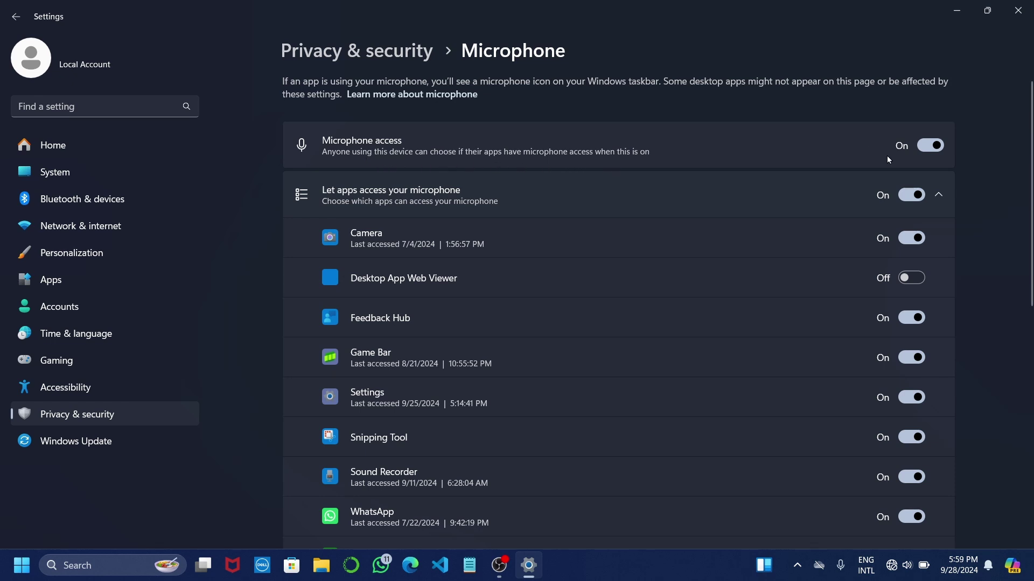
Step: Turn microphone access off and back on, and review which apps are allowed to use the microphone
left_click(927, 144)
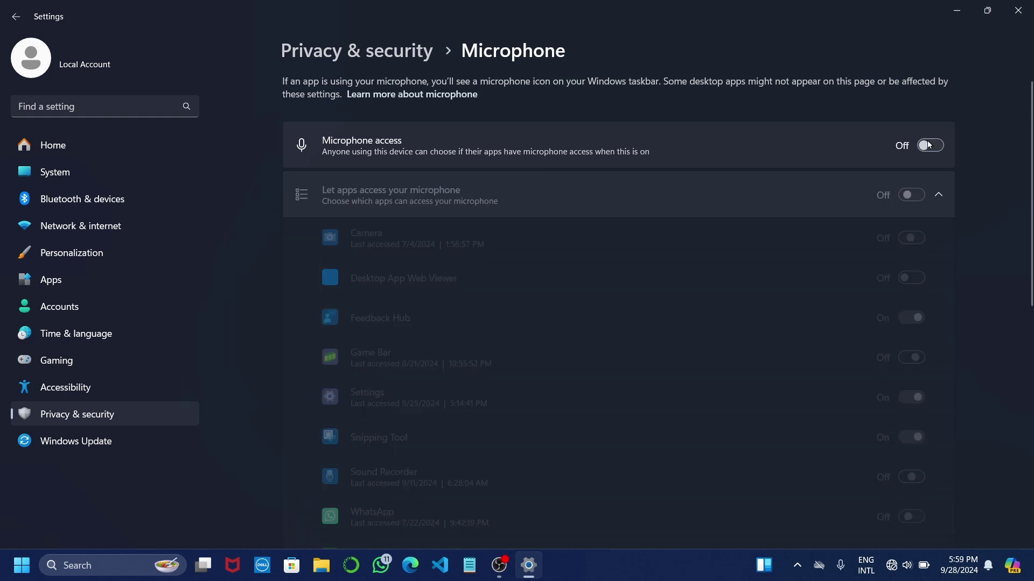
left_click(928, 144)
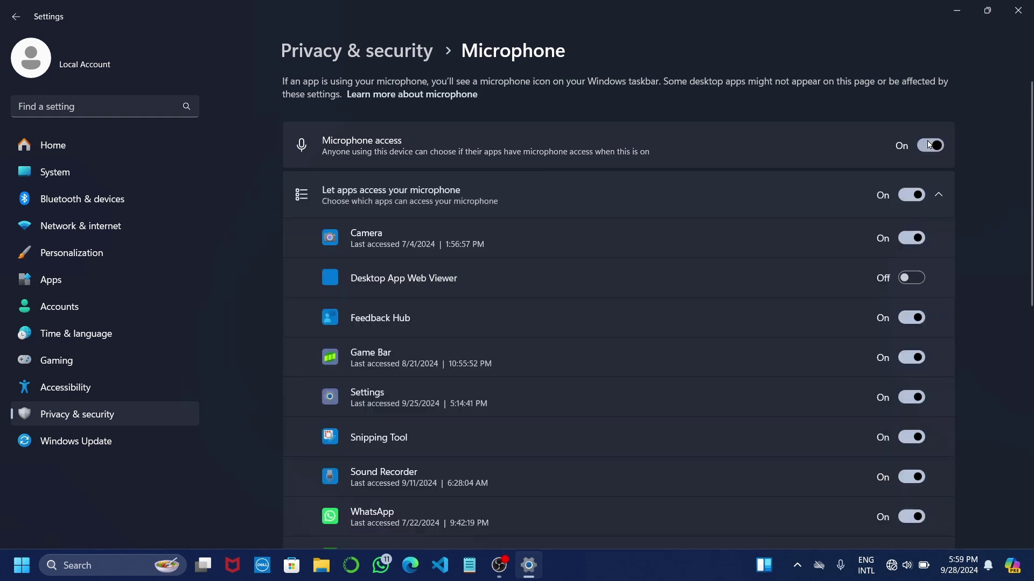
scroll(818, 256, "down", 3)
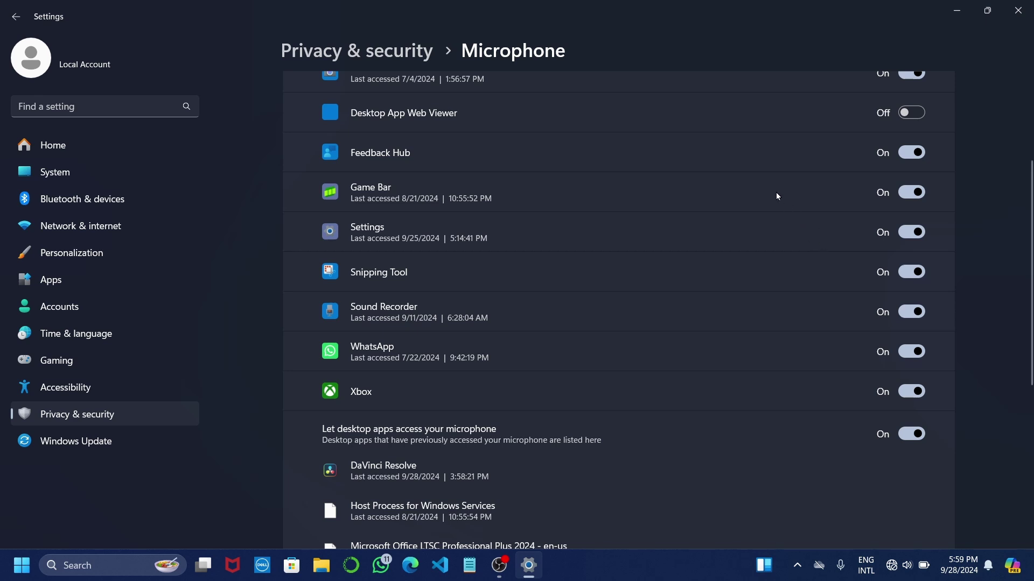
scroll(776, 193, "up", 1)
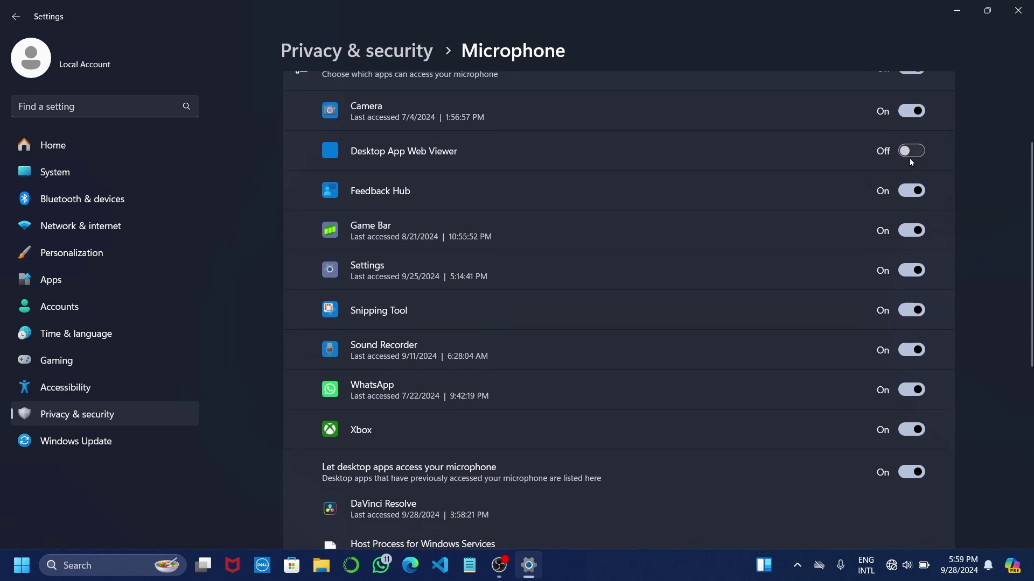
scroll(779, 156, "up", 2)
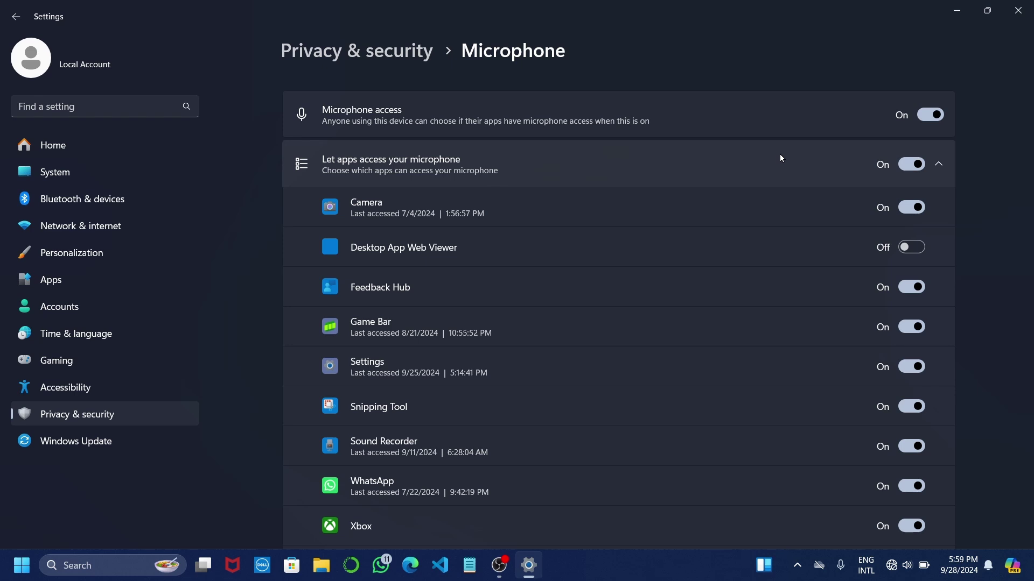
Step: Switch to Control Panel and open the Sound settings in the Hardware and Sound category
key("super+d")
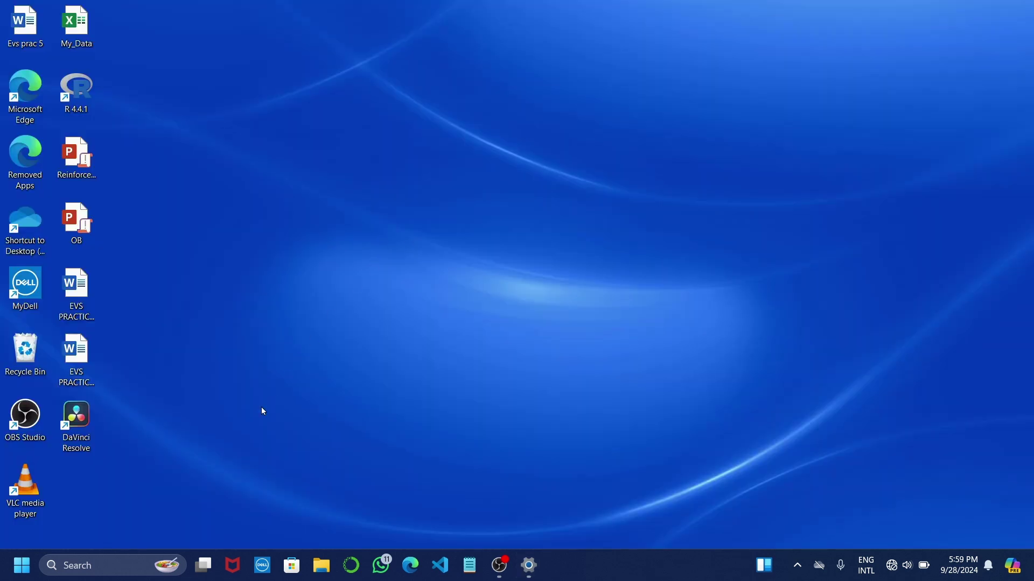
left_click(114, 560)
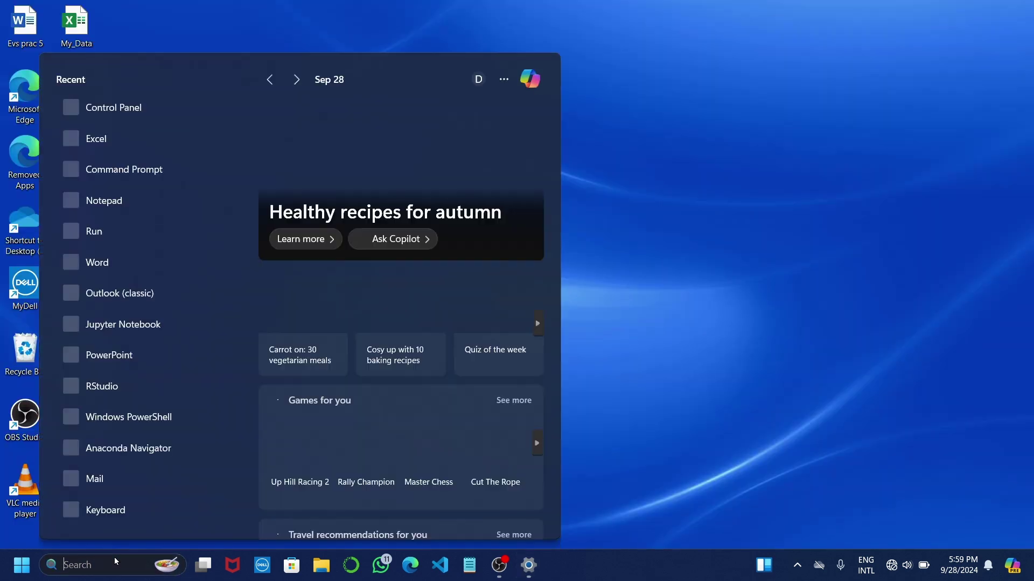
type("contr")
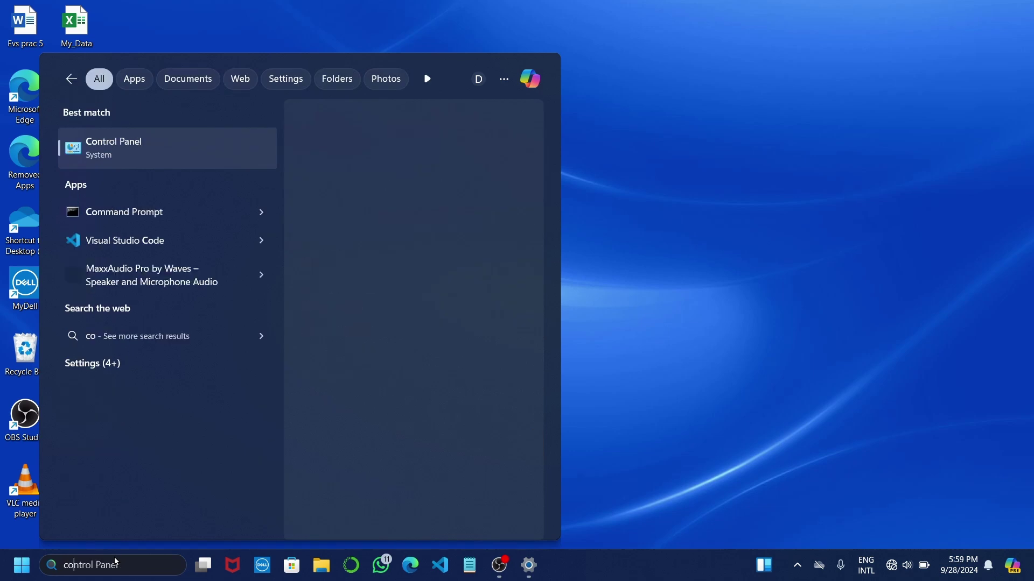
type("o")
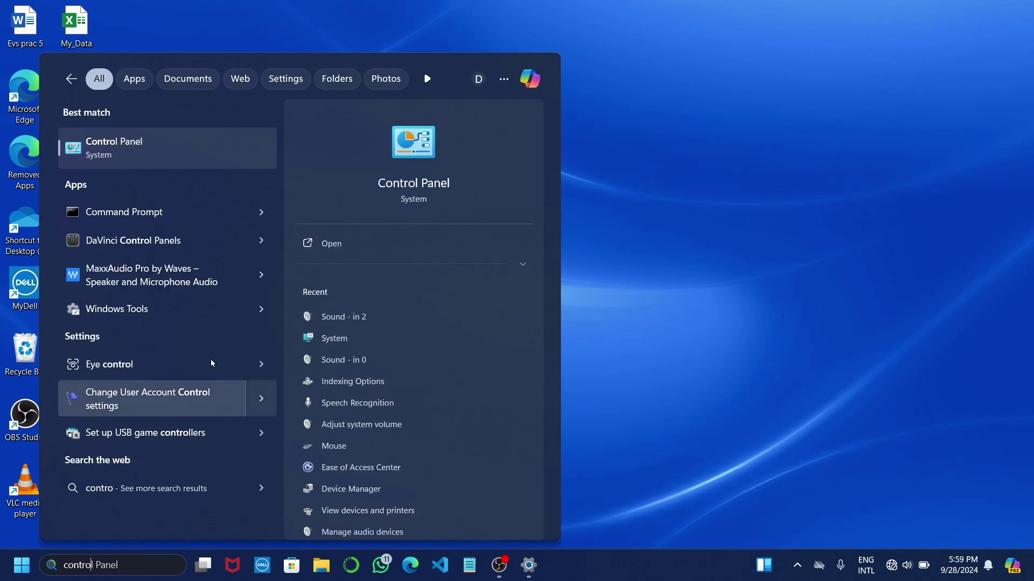
left_click(329, 245)
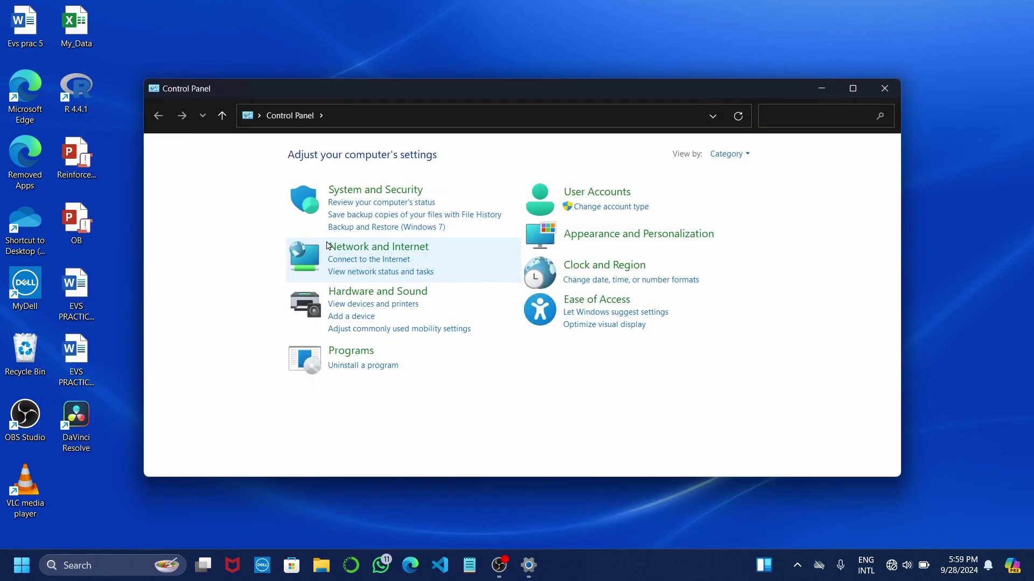
left_click(402, 295)
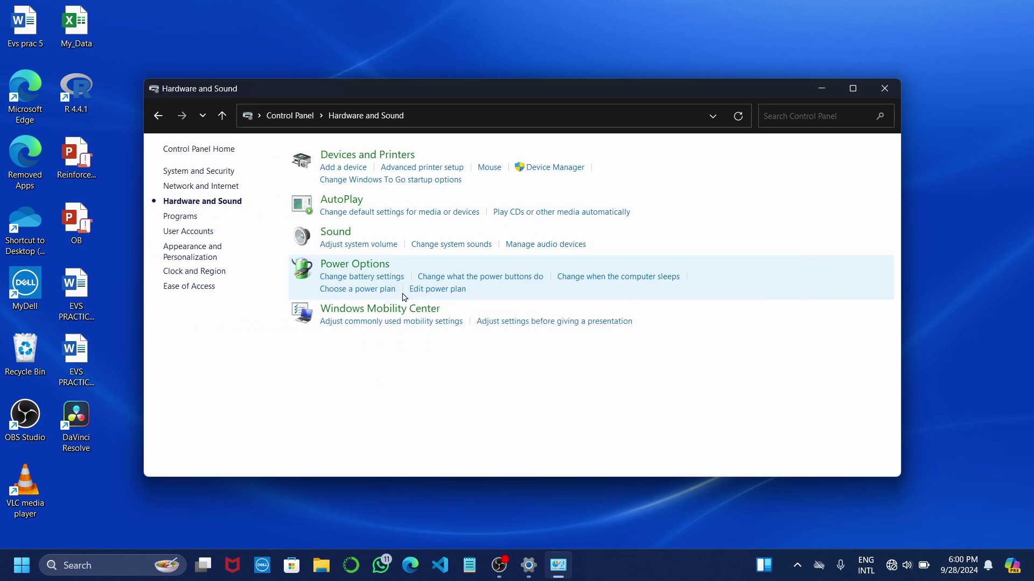
left_click(335, 232)
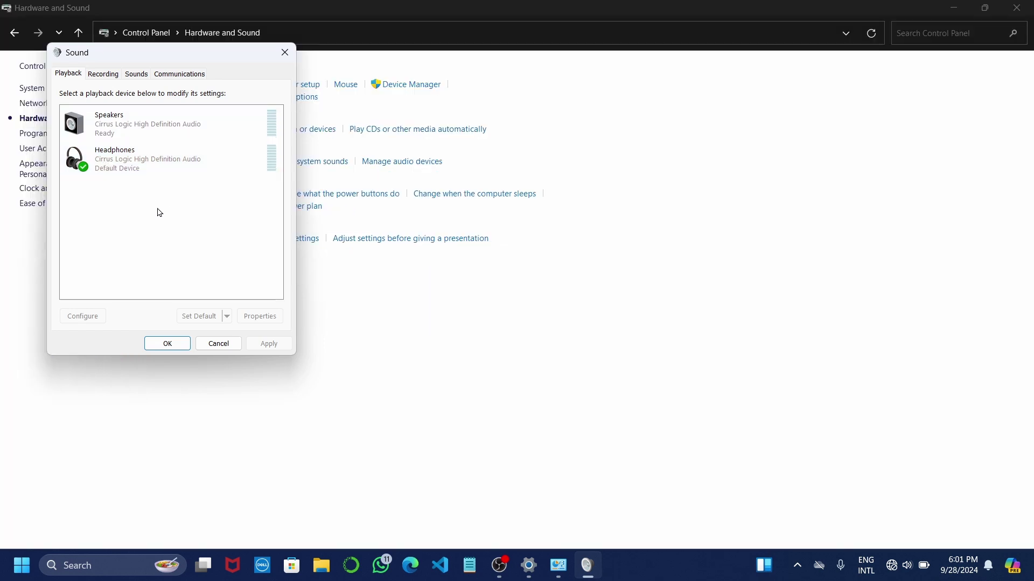
Step: Enable showing disconnected devices in the playback device list and accept the Sound settings
right_click(159, 212)
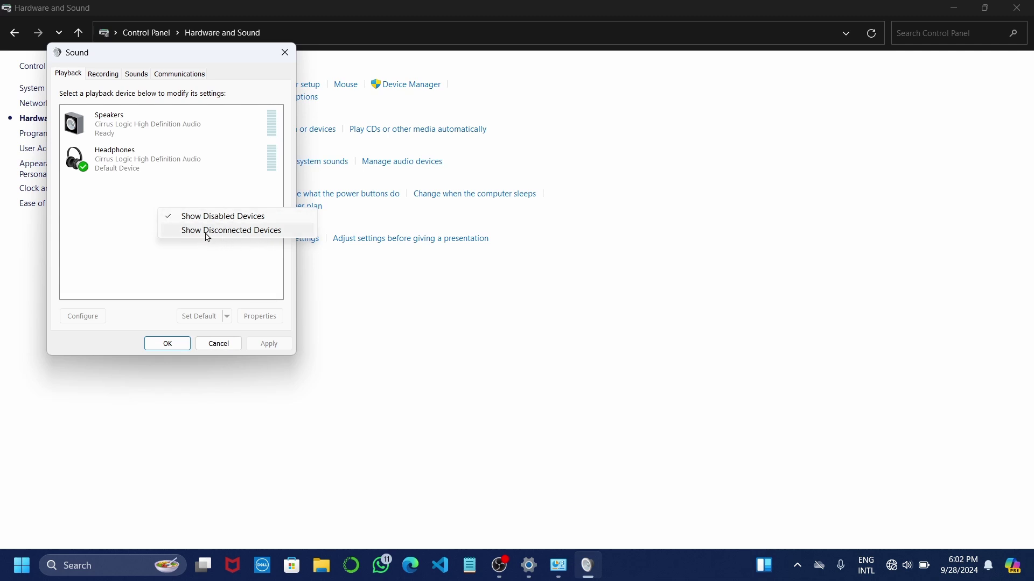
left_click(174, 232)
right_click(143, 197)
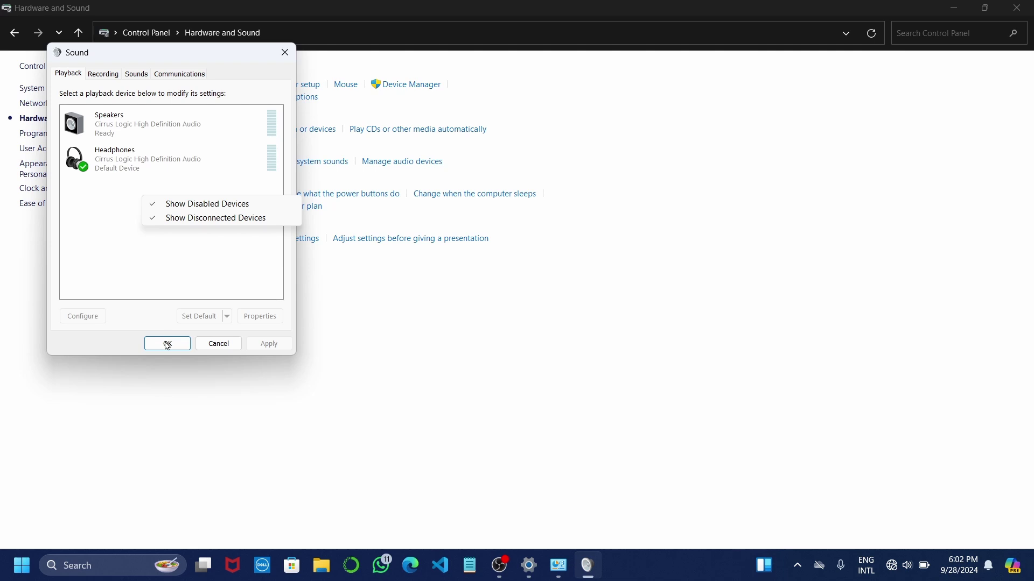
left_click(168, 342)
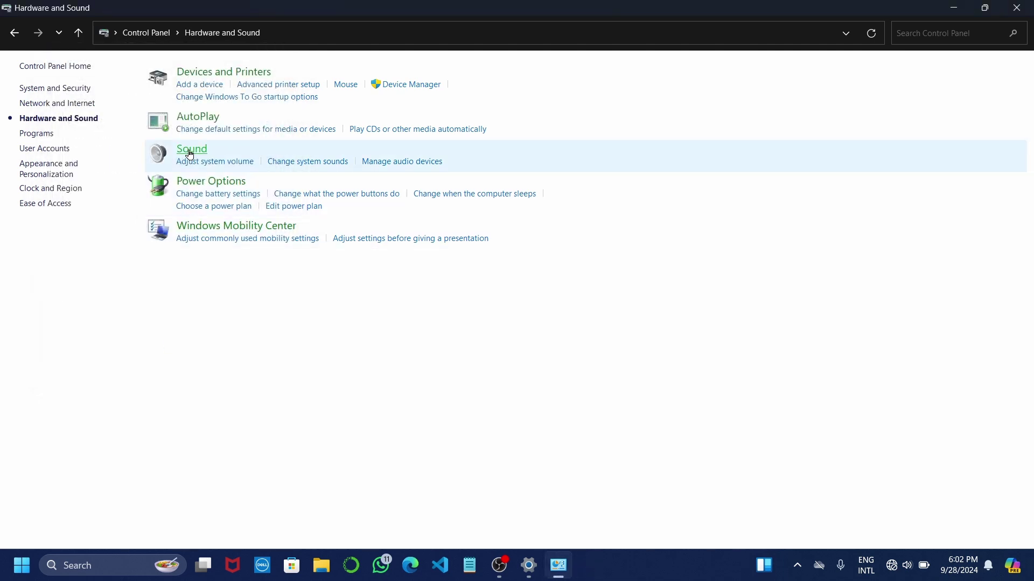
Step: Reopen the Sound settings, mute and unmute the Headphones playback device in its level properties, and accept
left_click(190, 154)
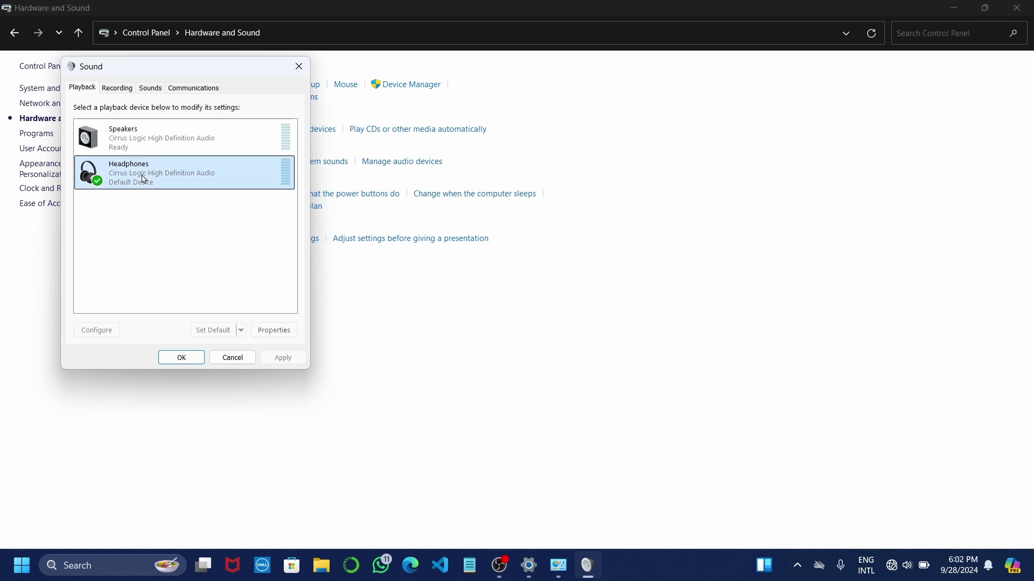
right_click(144, 179)
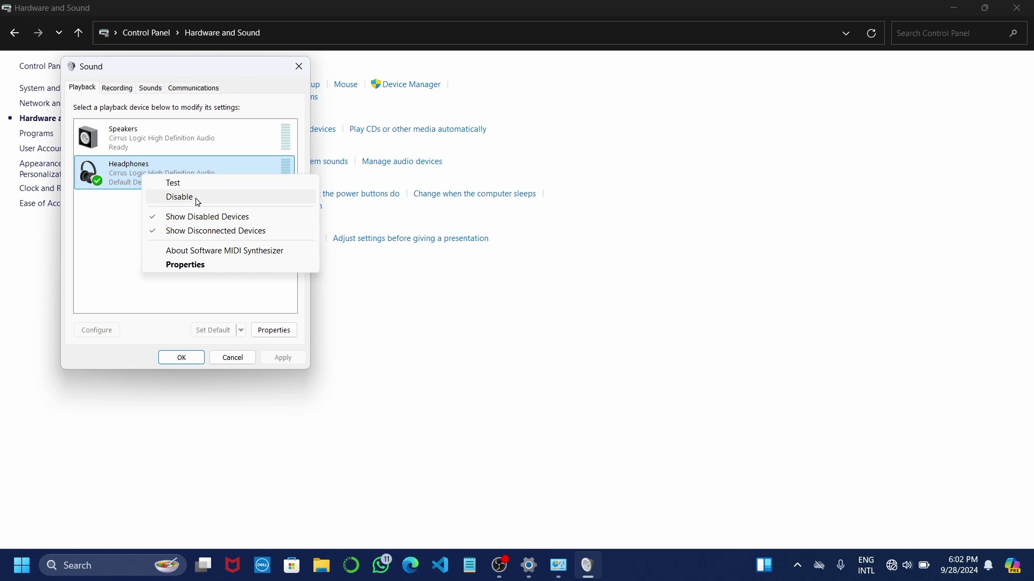
key("Escape")
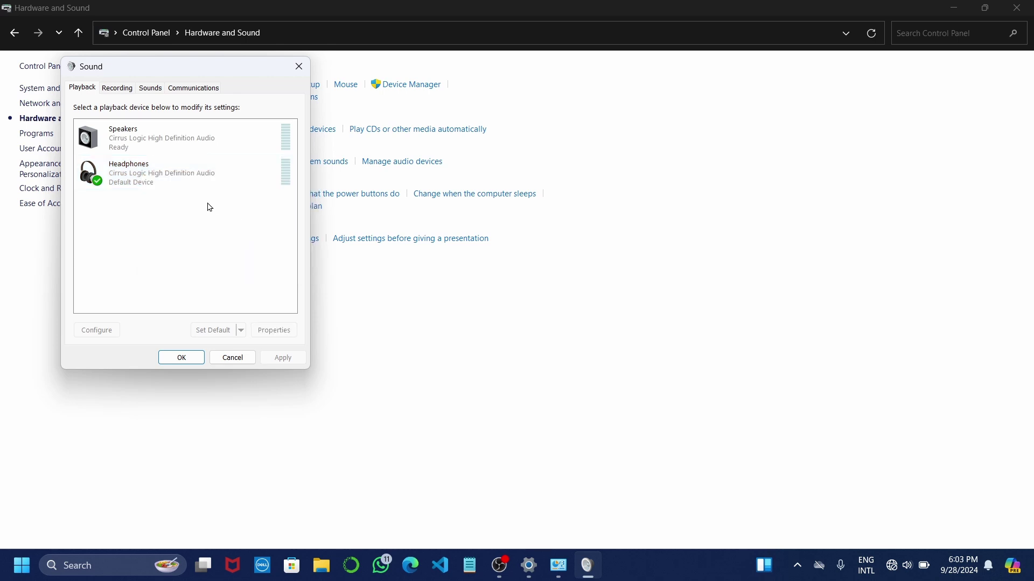
right_click(149, 172)
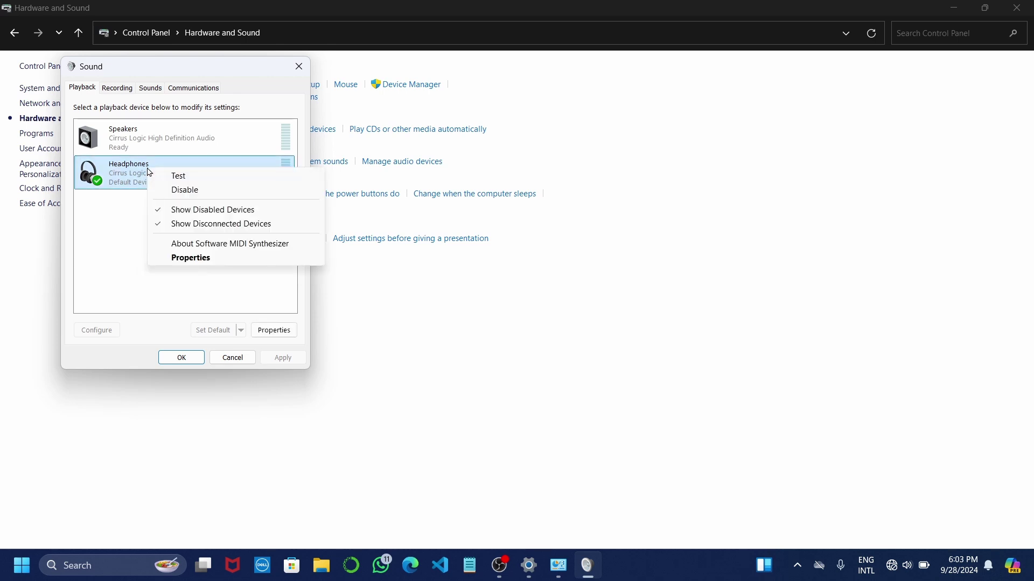
left_click(188, 260)
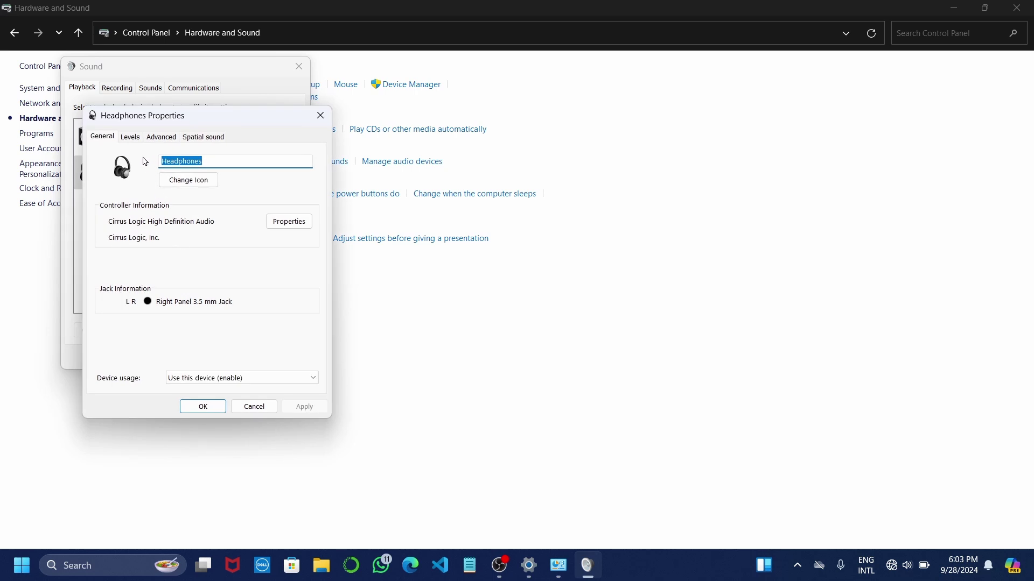
left_click(131, 138)
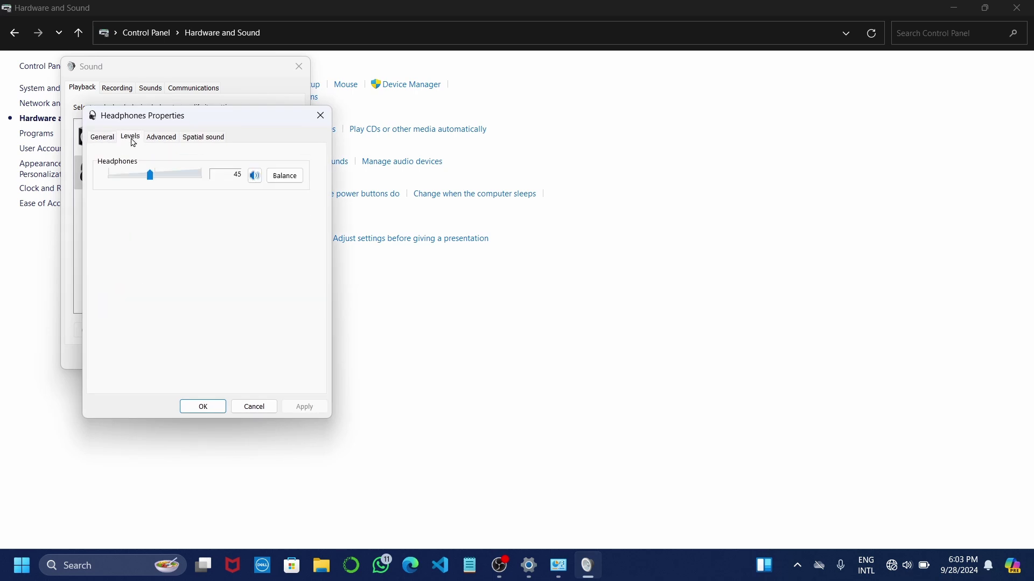
left_click(256, 176)
left_click(258, 182)
left_click(203, 407)
Step: Check the input level and mute state of the Headset Microphone recording device in its properties, and accept
left_click(123, 89)
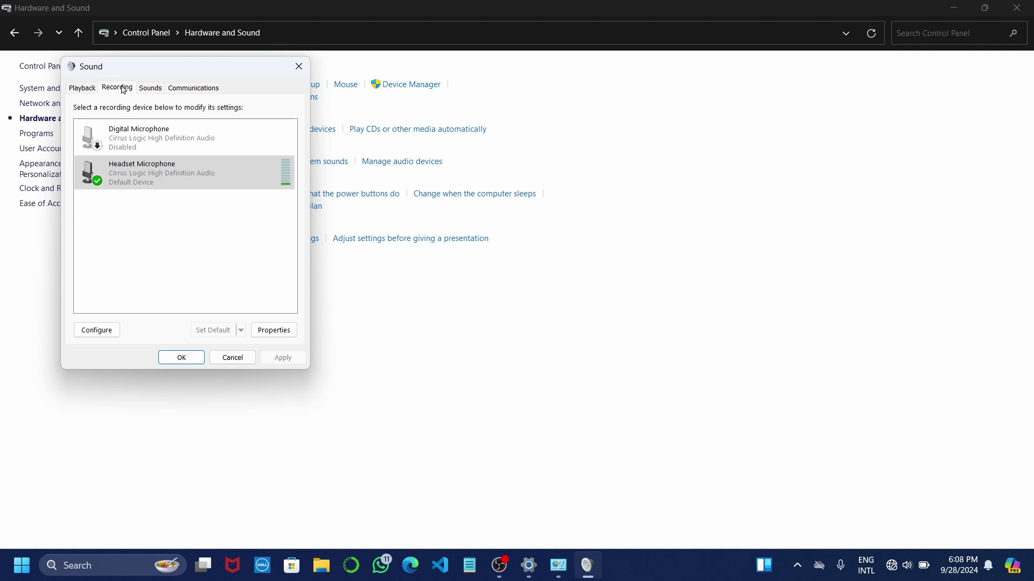
left_click(134, 169)
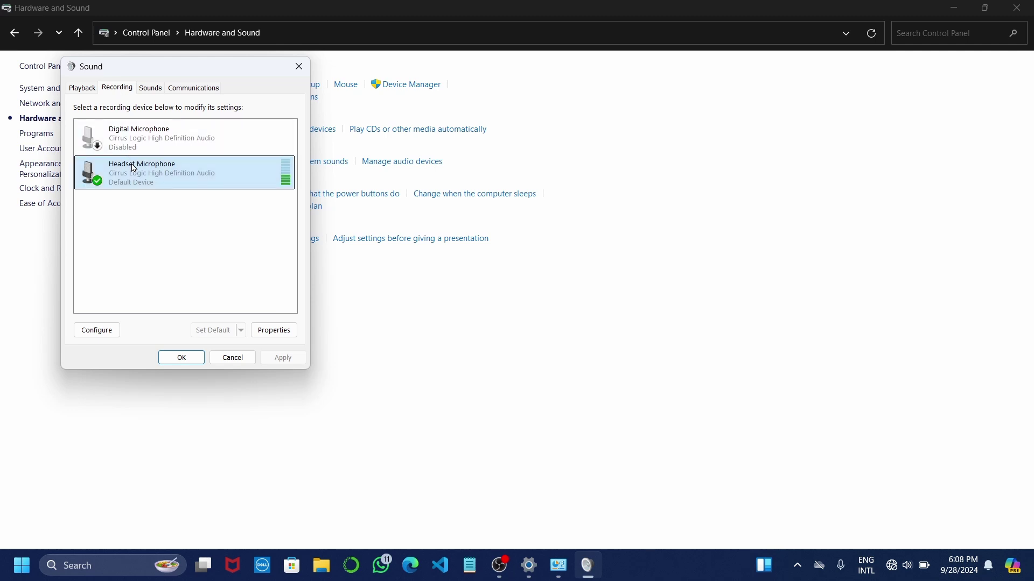
right_click(204, 176)
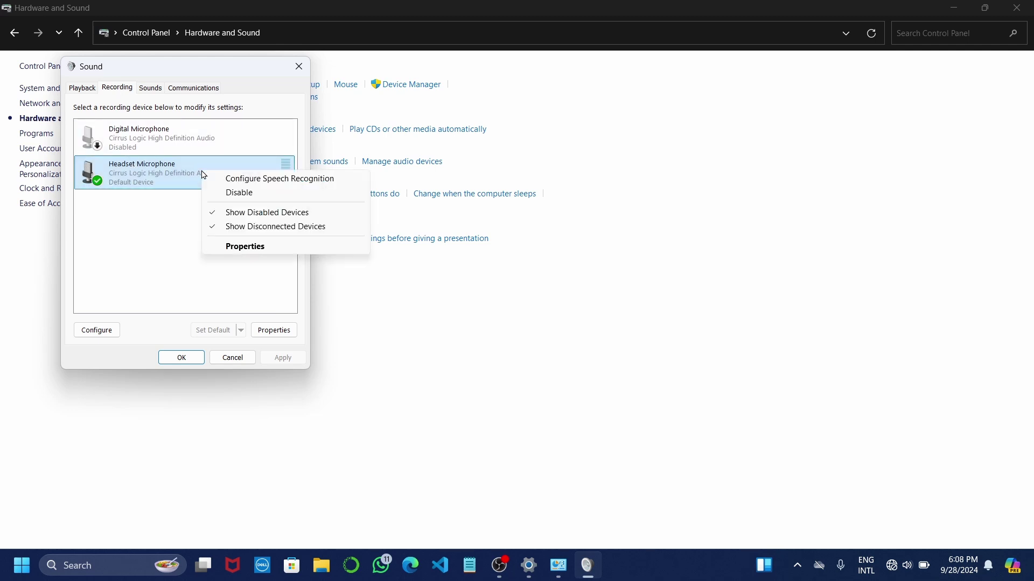
left_click(251, 247)
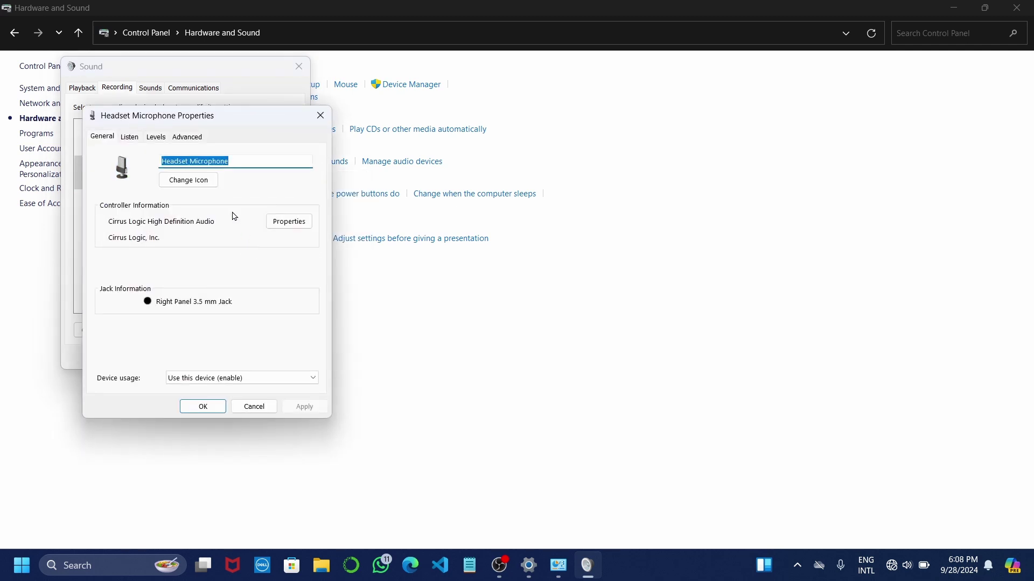
left_click(160, 145)
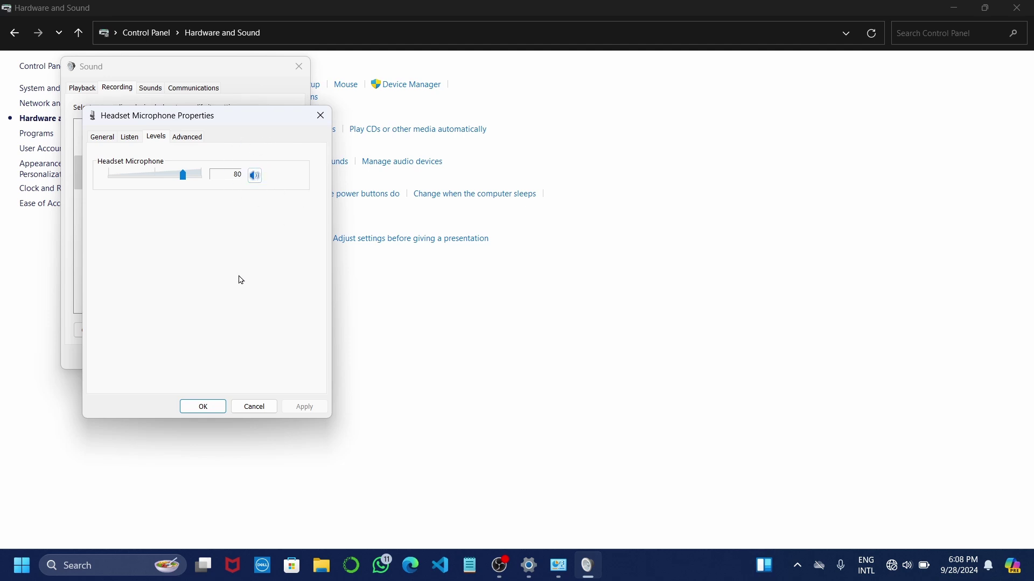
left_click(207, 409)
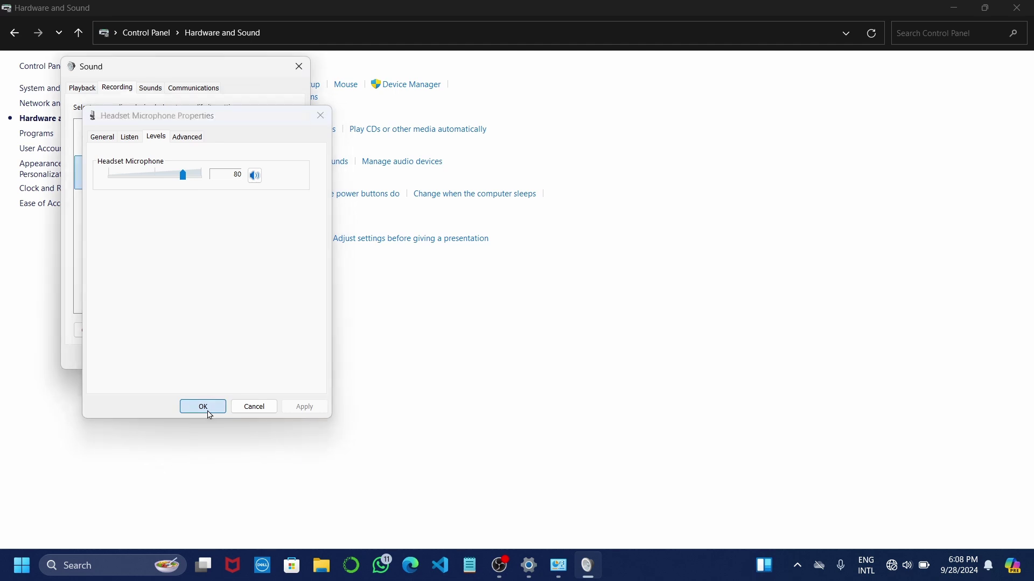
right_click(139, 172)
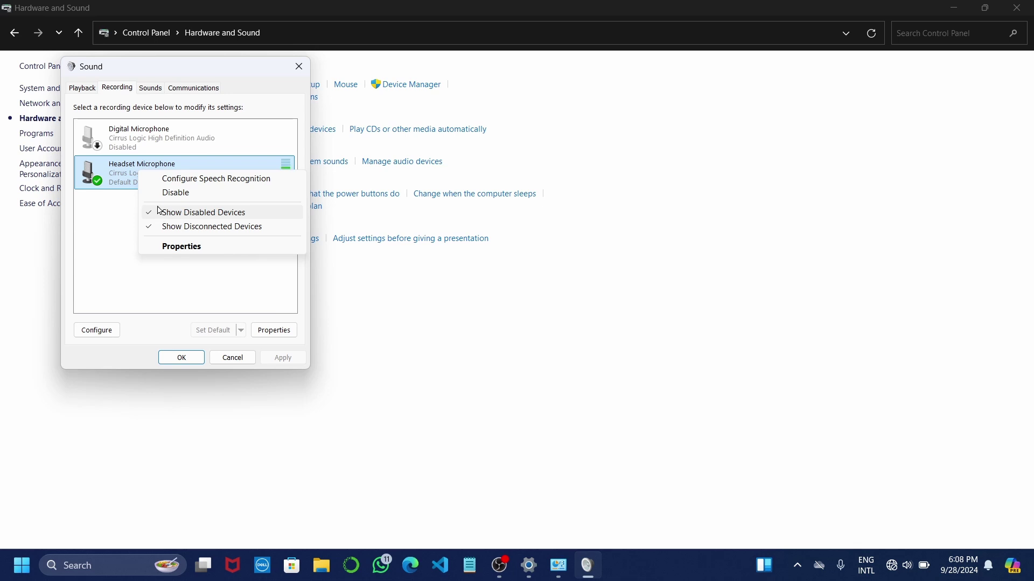
left_click(194, 274)
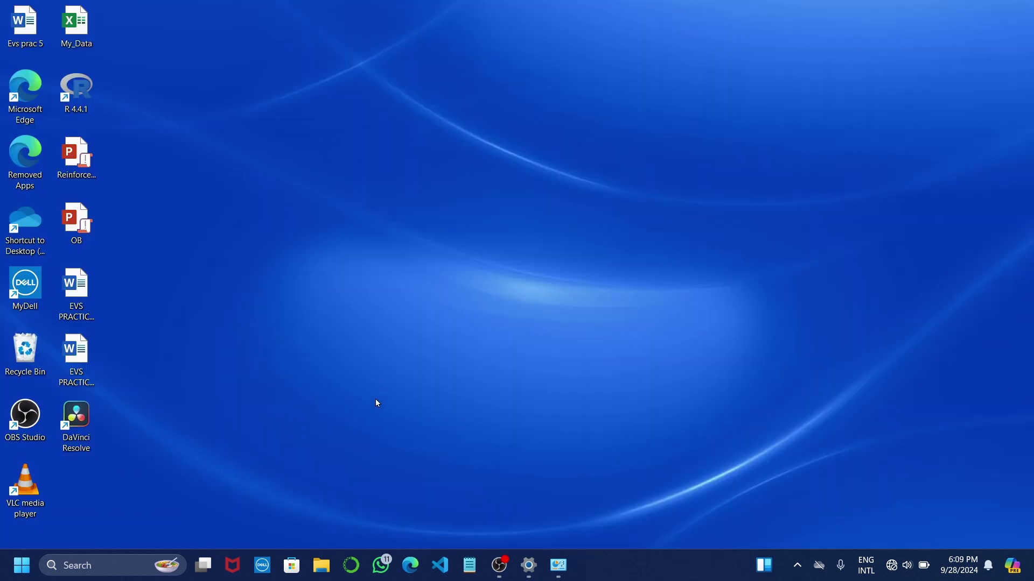
Step: Switch to Device Manager and expand the Audio inputs and outputs category
right_click(27, 562)
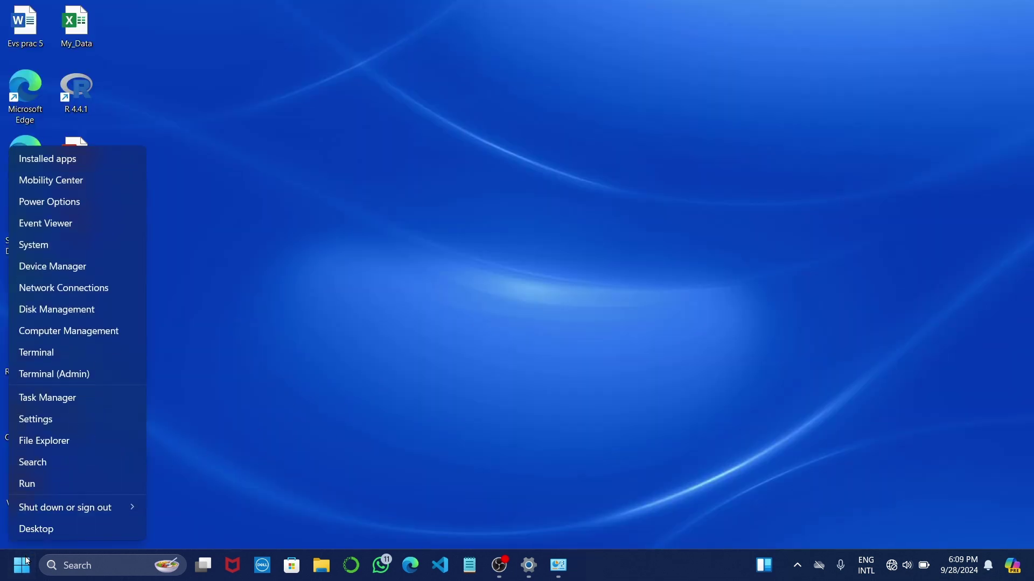
left_click(54, 275)
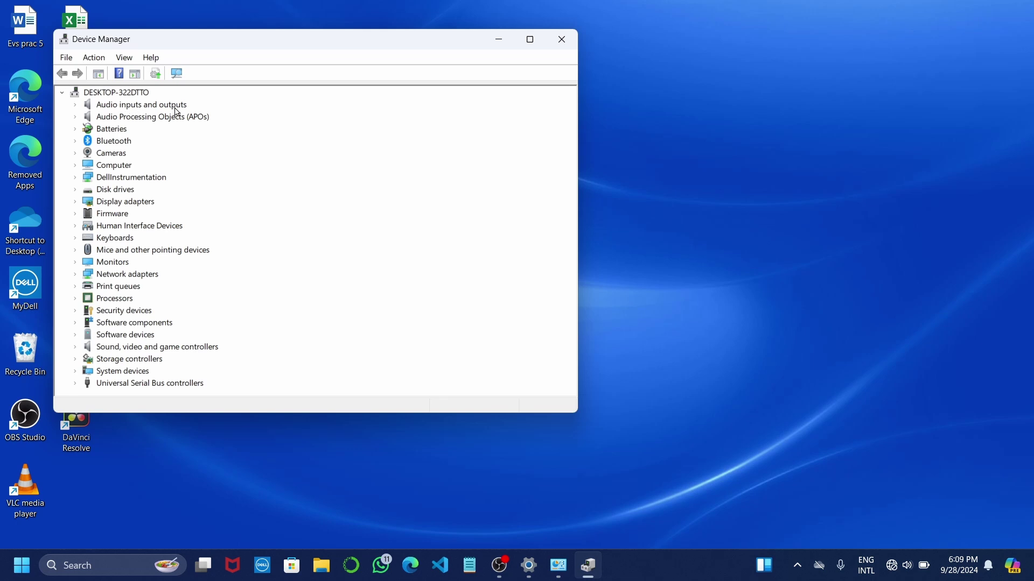
left_click(82, 107)
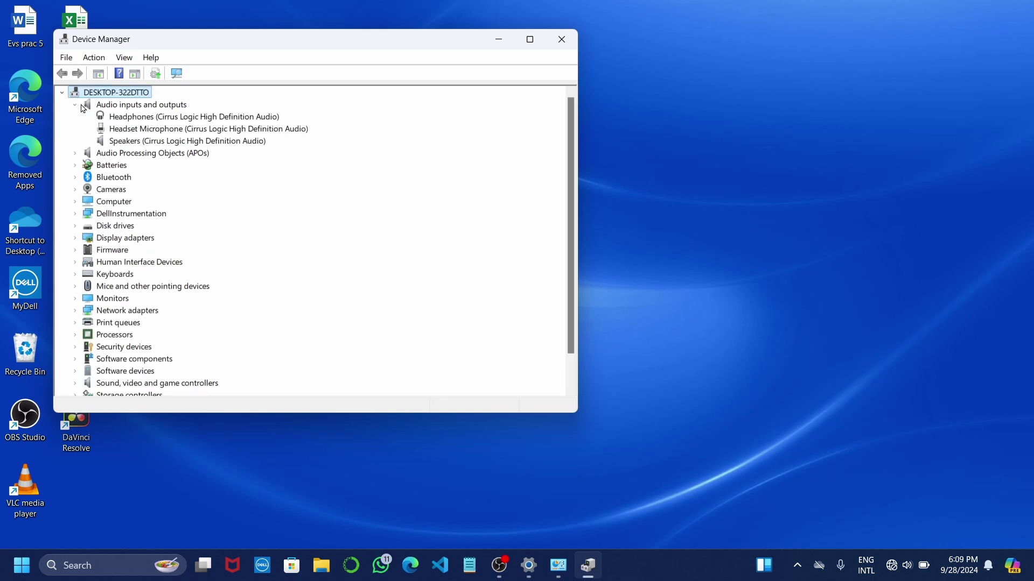
Step: Run an automatic driver search for the Headphones (Cirrus Logic High Definition Audio) device, and minimize Device Manager
right_click(226, 119)
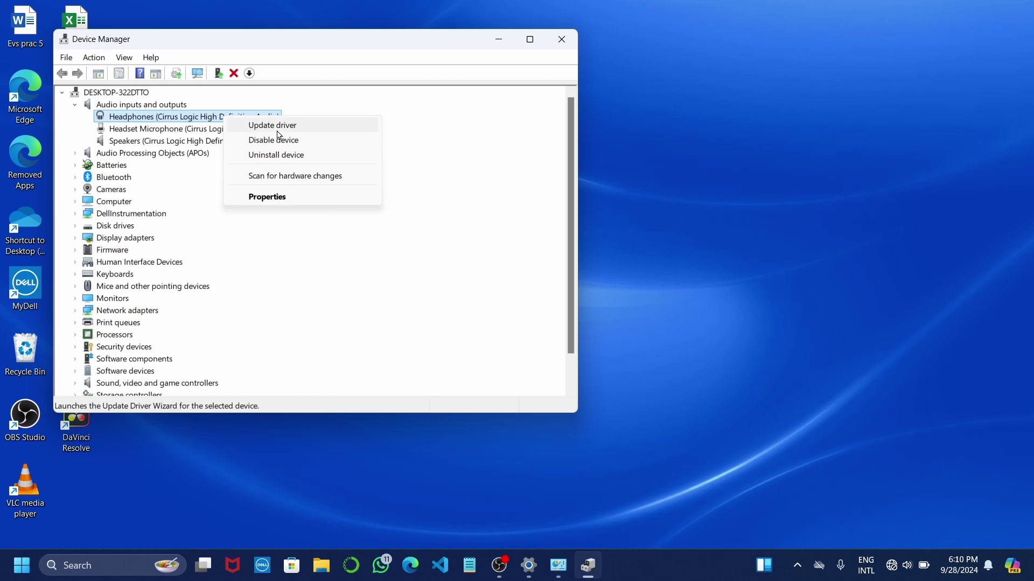
left_click(279, 129)
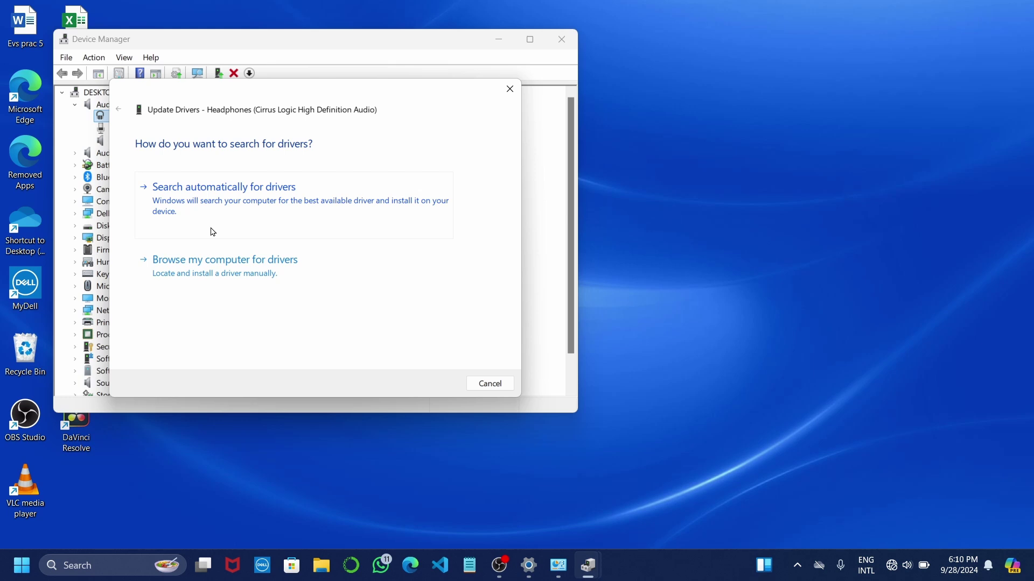
left_click(263, 212)
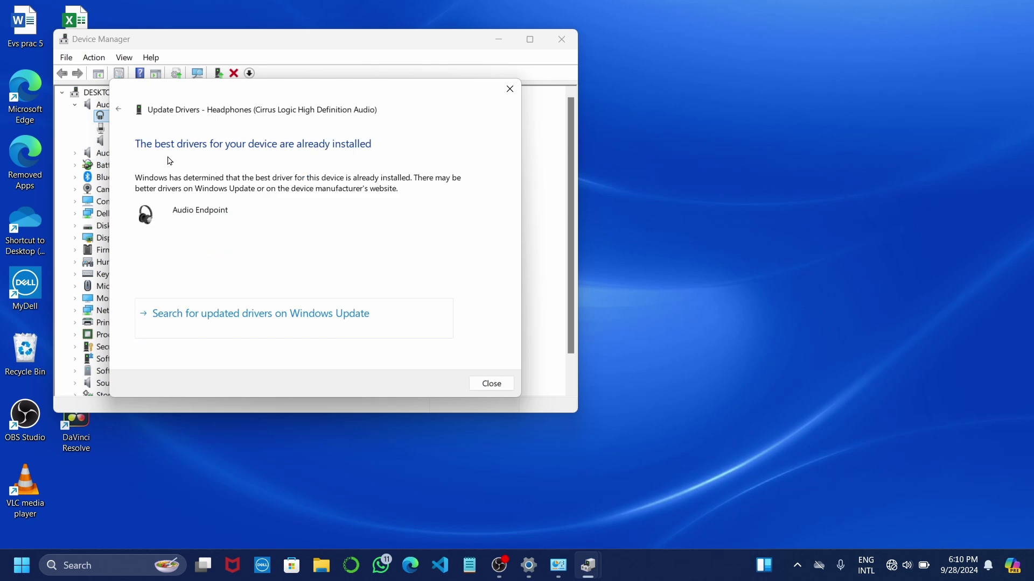
left_click(498, 43)
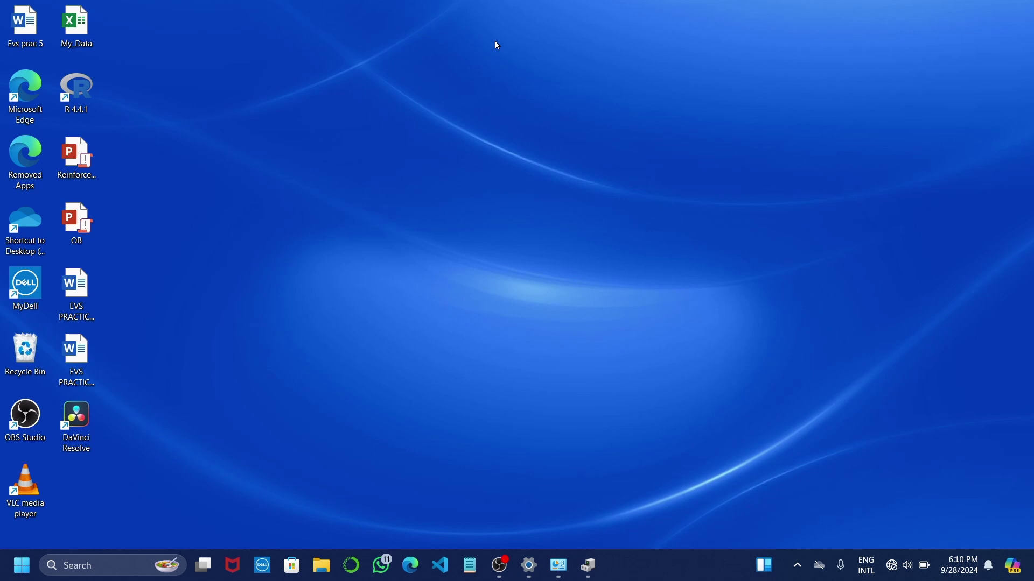